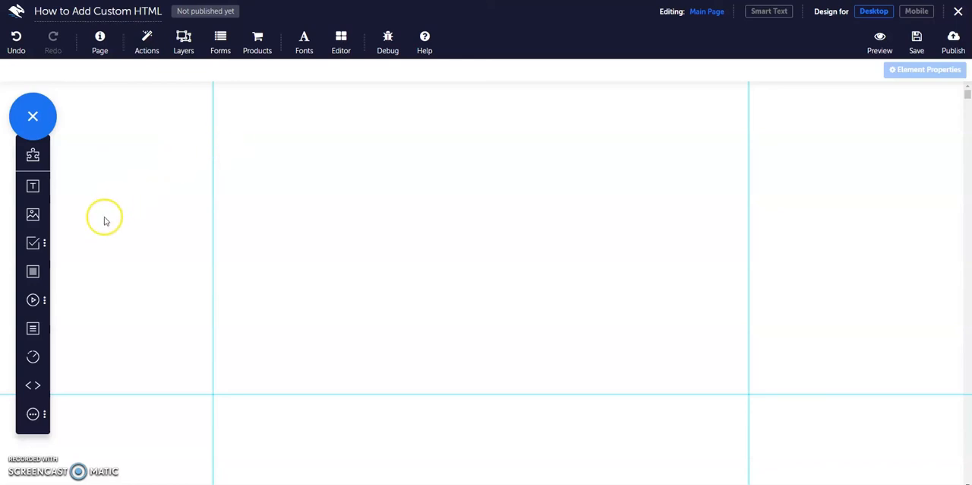
# Step: Add an HTML element to the page and enable scrollbars for overflowing content
pyautogui.click(32, 385)
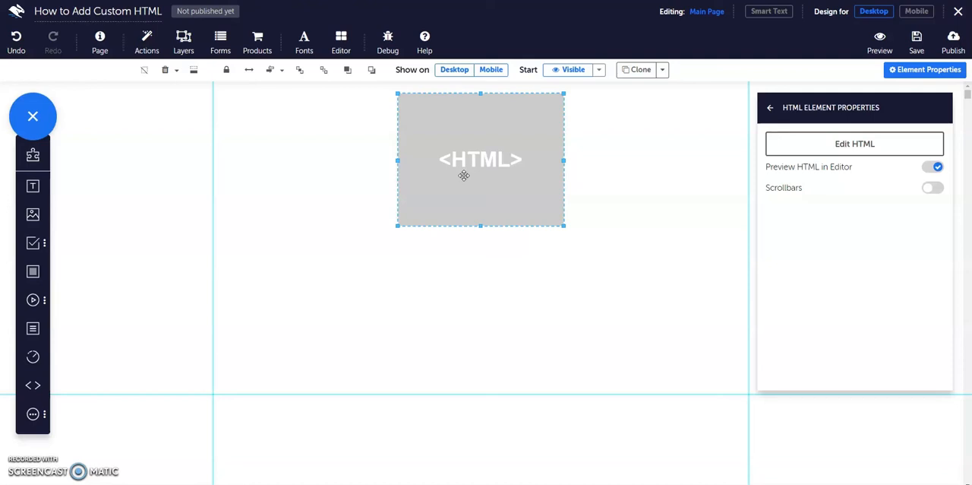
pyautogui.click(932, 187)
# Step: Paste the red marquee code 'This is so 1996.' into the element's HTML and save it
pyautogui.click(857, 144)
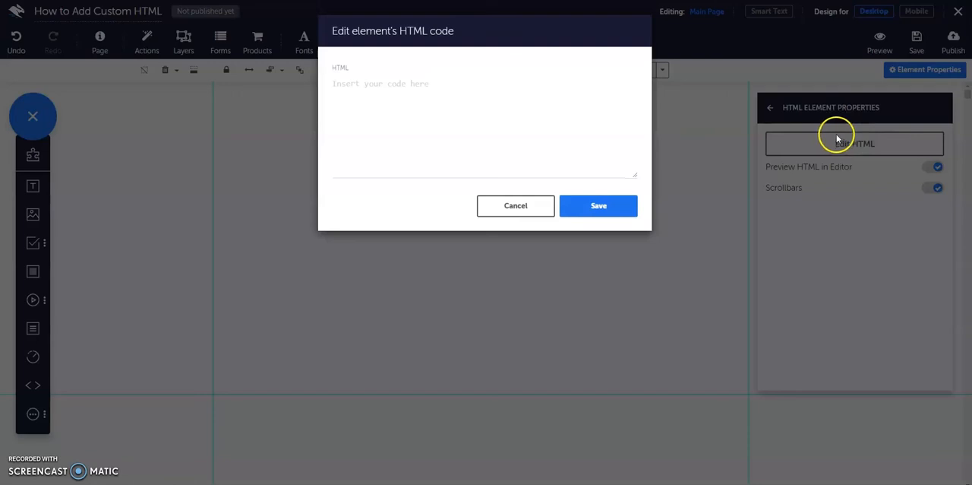
pyautogui.click(439, 92)
pyautogui.write('<marquee><font color="red">This is so 1996.</font></marquee>')
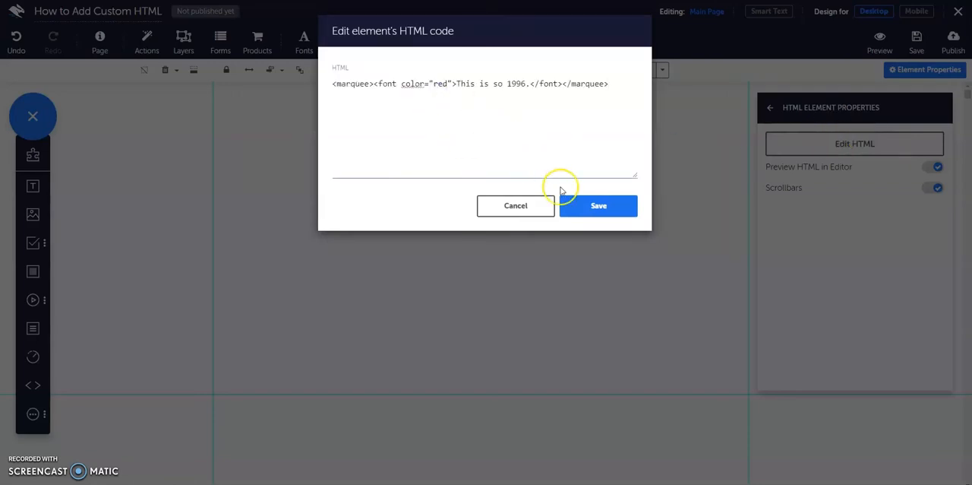
pyautogui.click(598, 205)
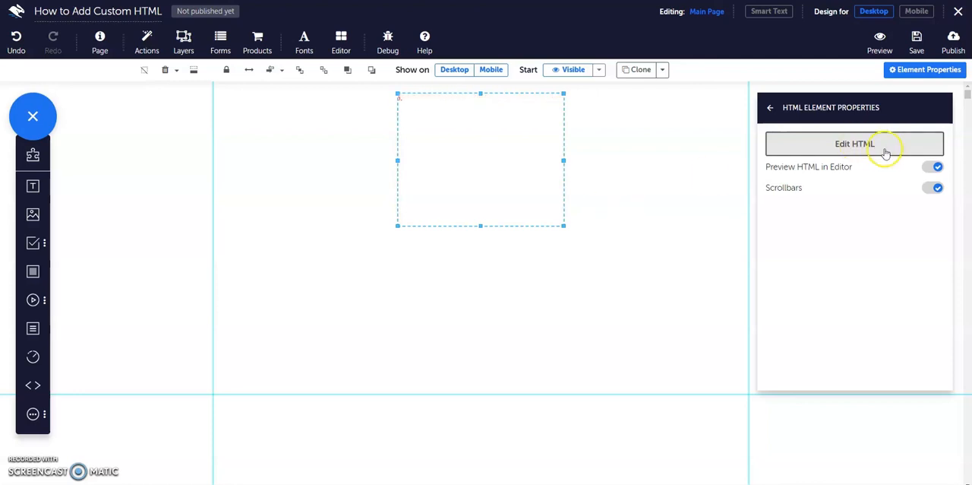
# Step: Enable Preview HTML in Editor so the red marquee renders on the canvas
pyautogui.click(935, 167)
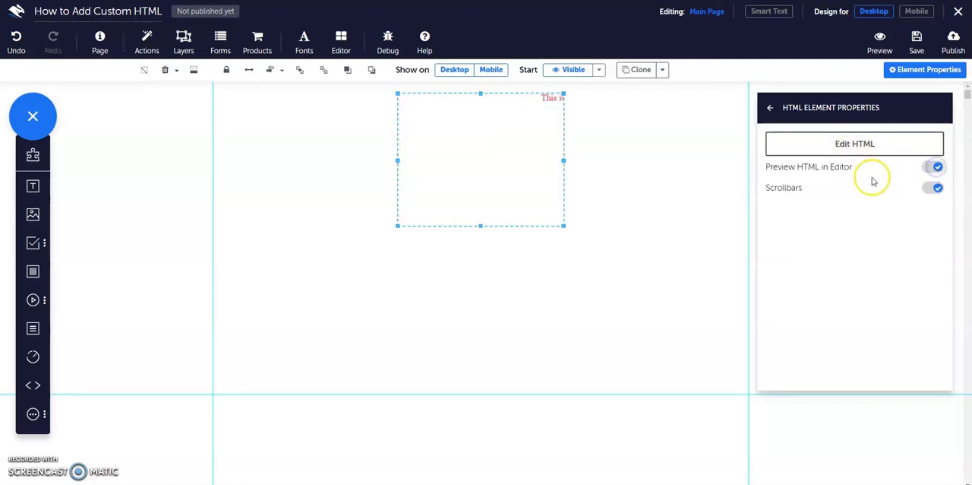